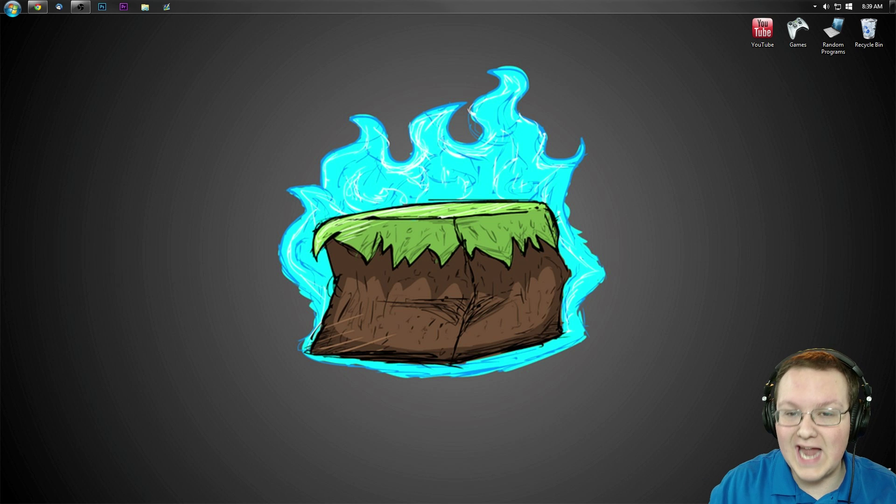
Bring up the browser and close the extra tabs, keeping only the Nightbot tab
left_click(37, 7)
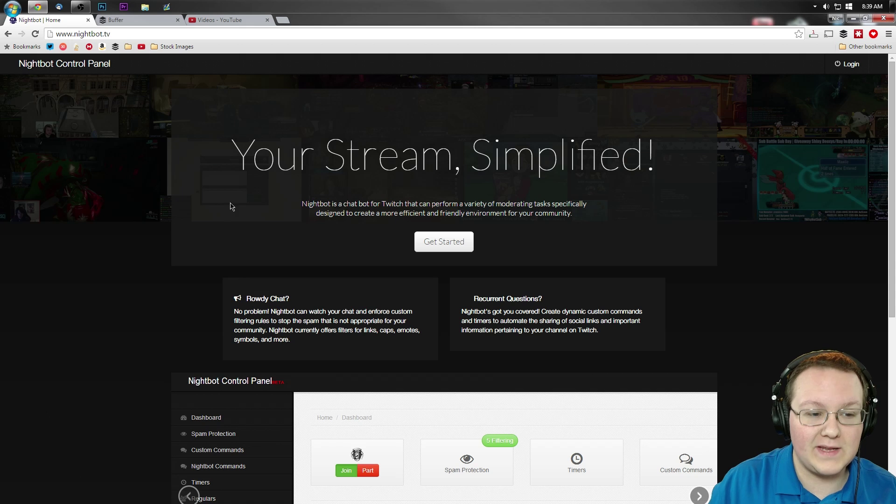
left_click(178, 21)
left_click(178, 20)
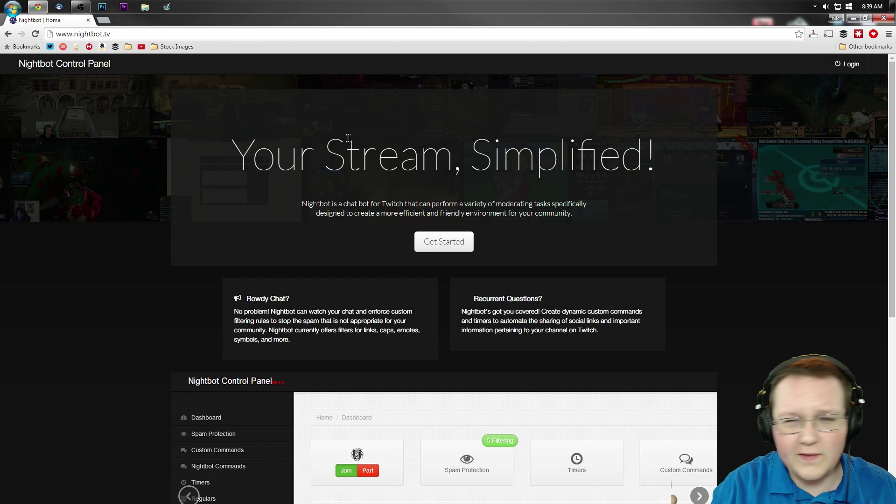
Log in to the Nightbot control panel with Twitch and have Nightbot join the channel
left_click(849, 66)
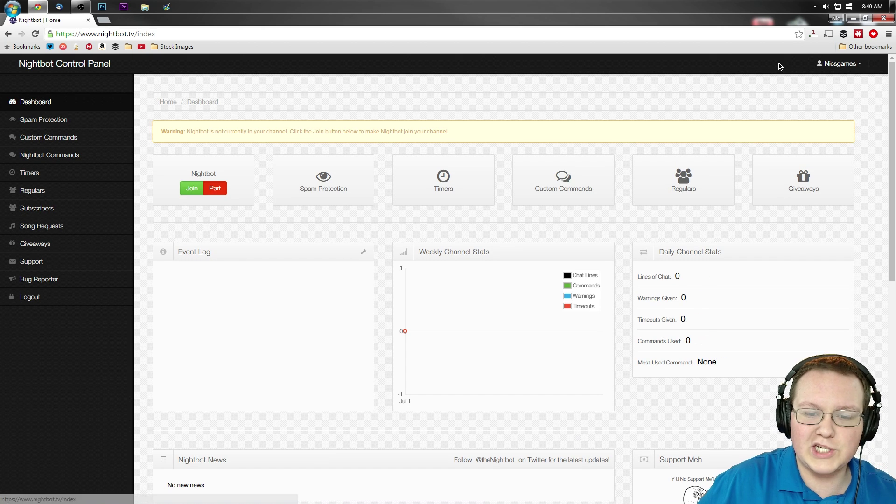
left_click(839, 64)
left_click(810, 98)
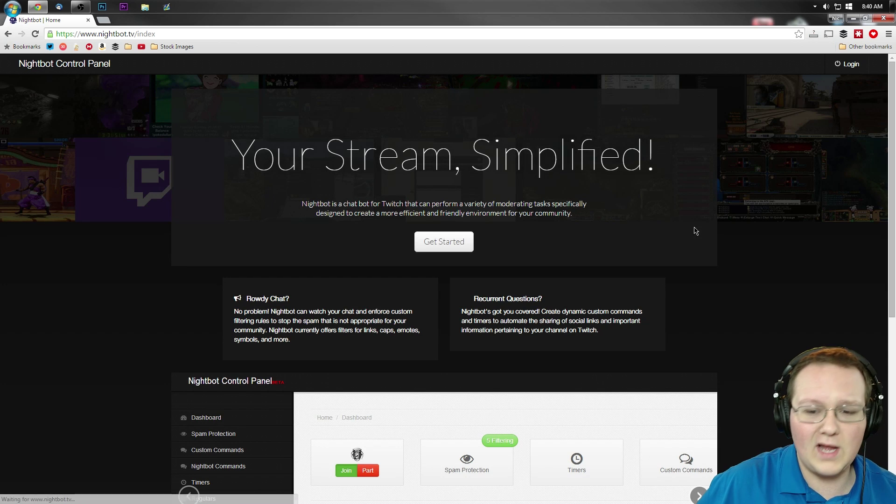
left_click(849, 63)
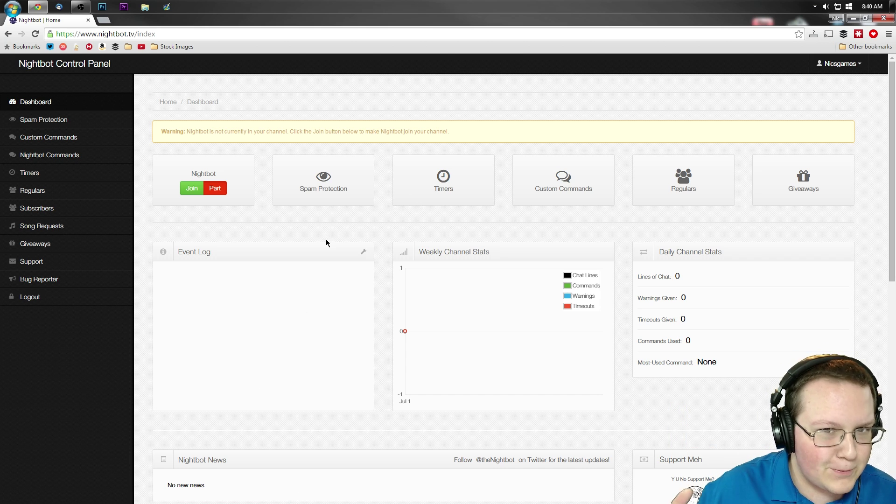
left_click(193, 189)
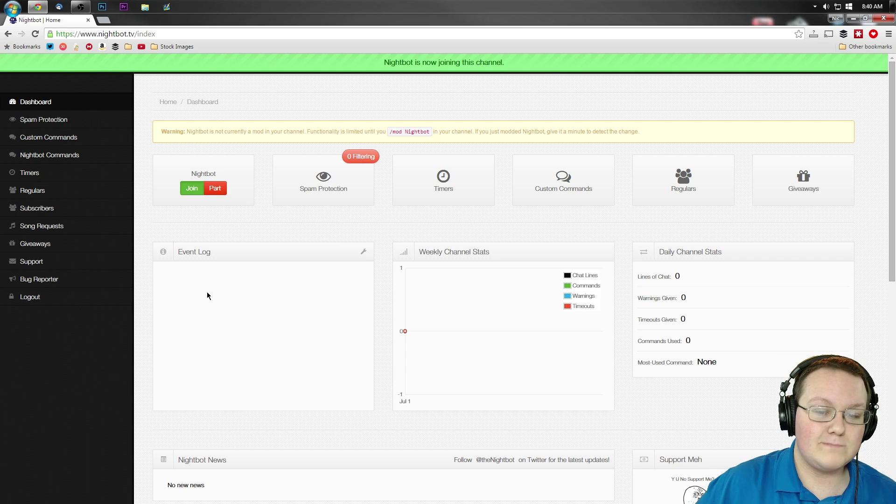
Load twitch.tv/nicsgames in a new tab and mod Nightbot with /mod Nightbot in chat
left_click(104, 20)
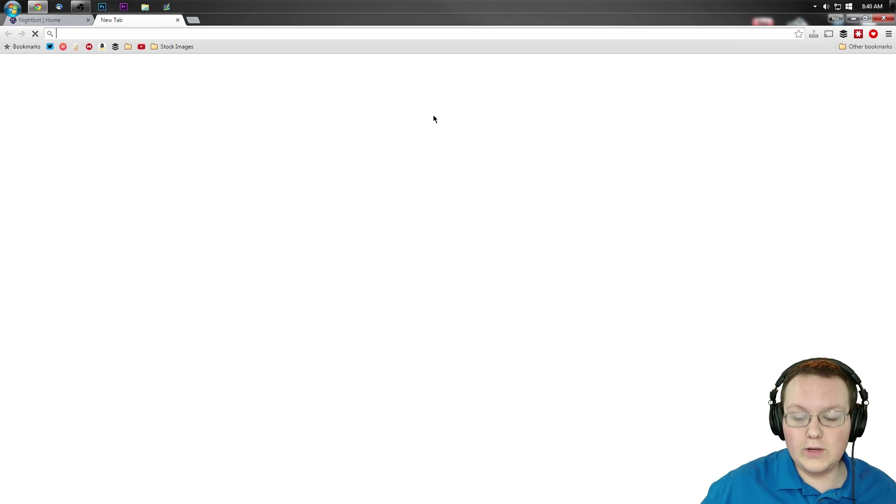
type("twitch.t")
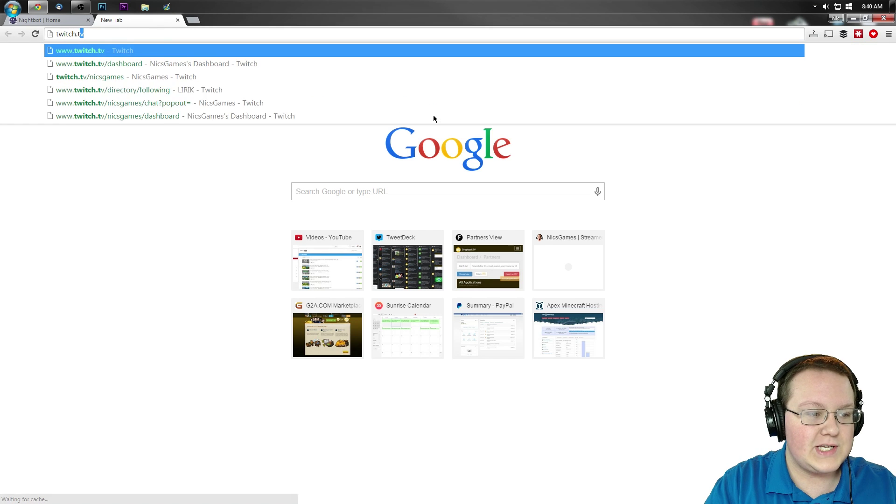
type("v/nicsgames")
key("Return")
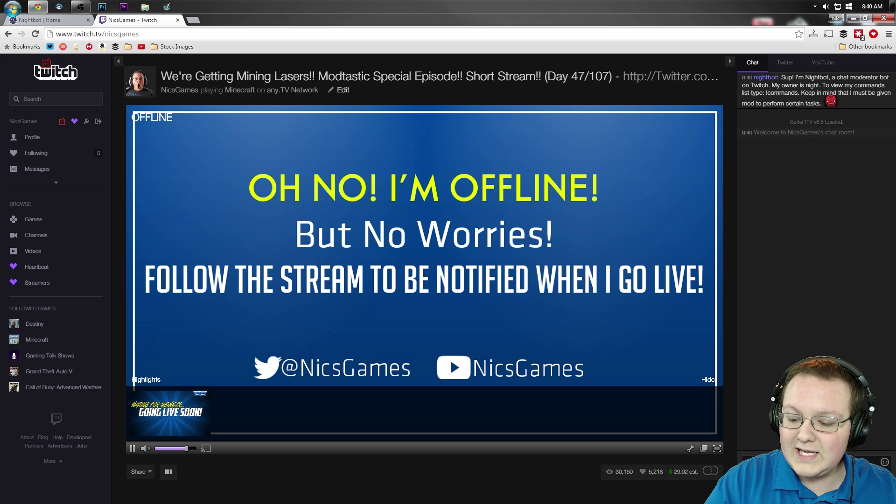
key("Return")
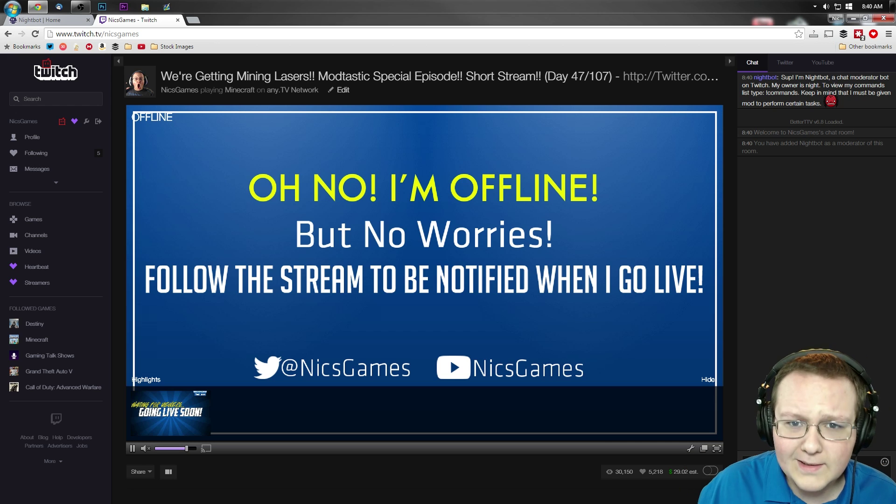
left_click(40, 20)
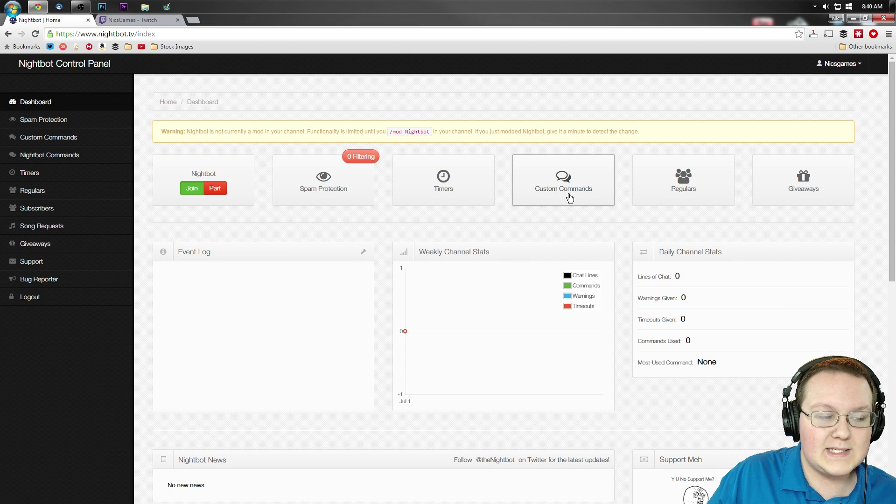
Open Custom Commands from the sidebar and bring up the Add New Command form
left_click(57, 141)
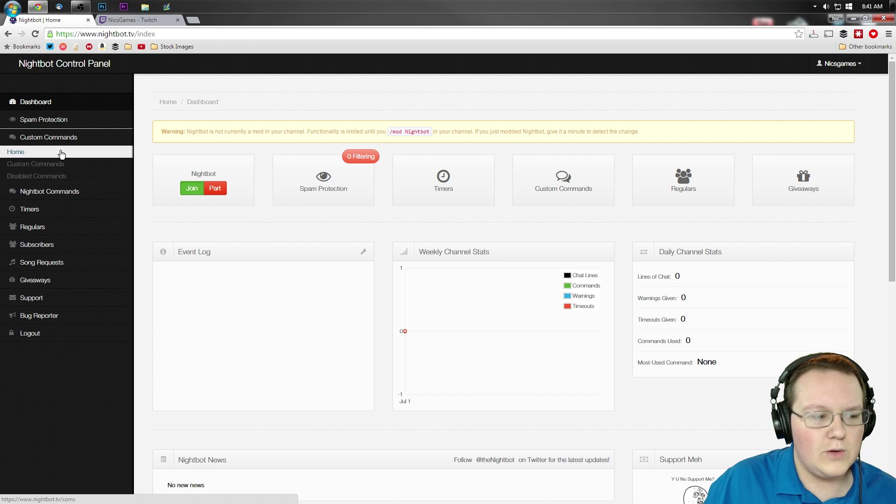
left_click(53, 163)
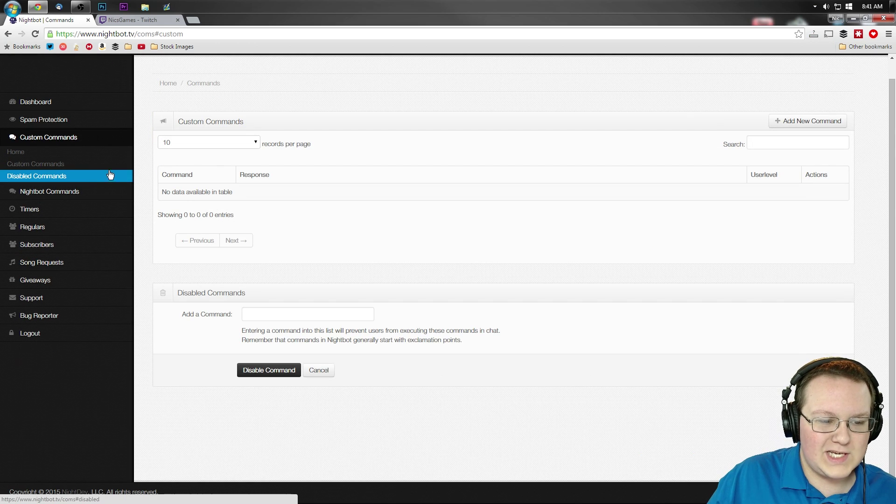
left_click(290, 310)
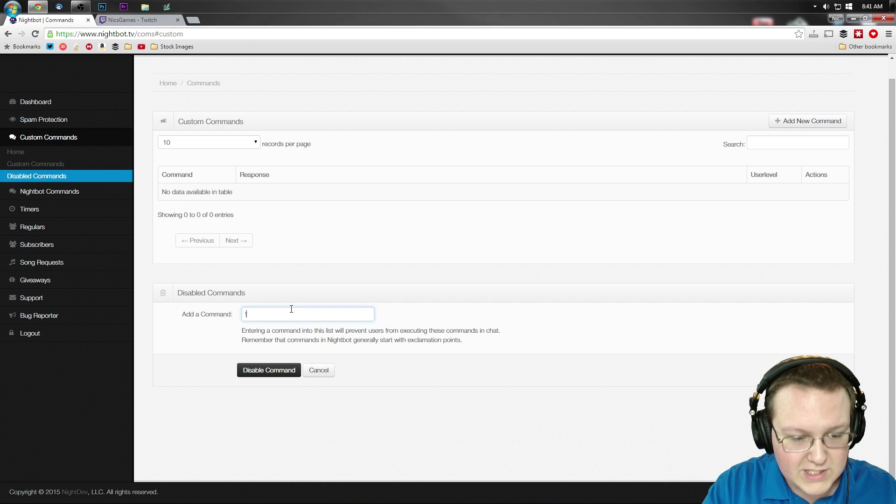
type("!tutorial")
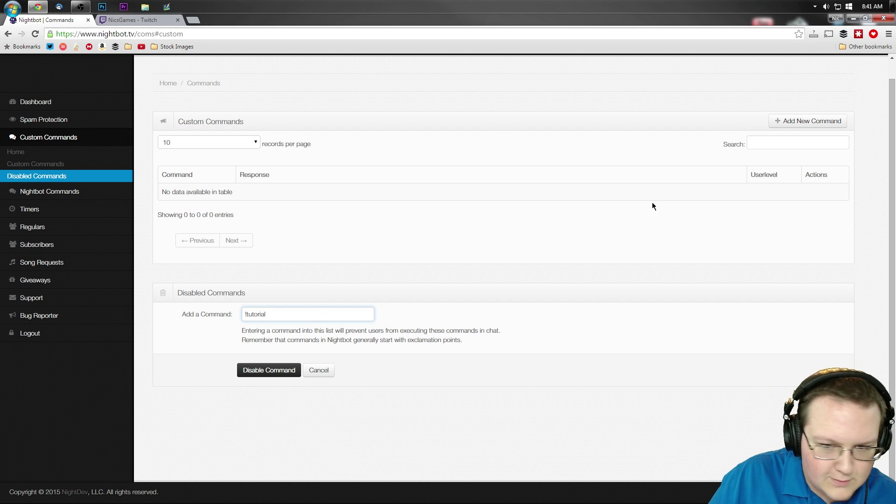
left_click(815, 122)
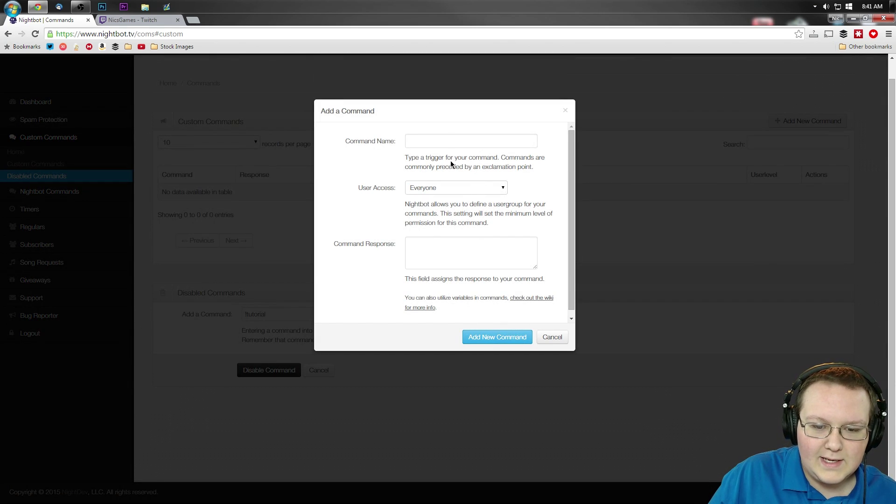
Add !tutorial with response 'This is the tutorial command', User Access left on Everyone
left_click(465, 140)
type("!tutorial")
key("Tab")
key("Tab")
type("This is the tutori")
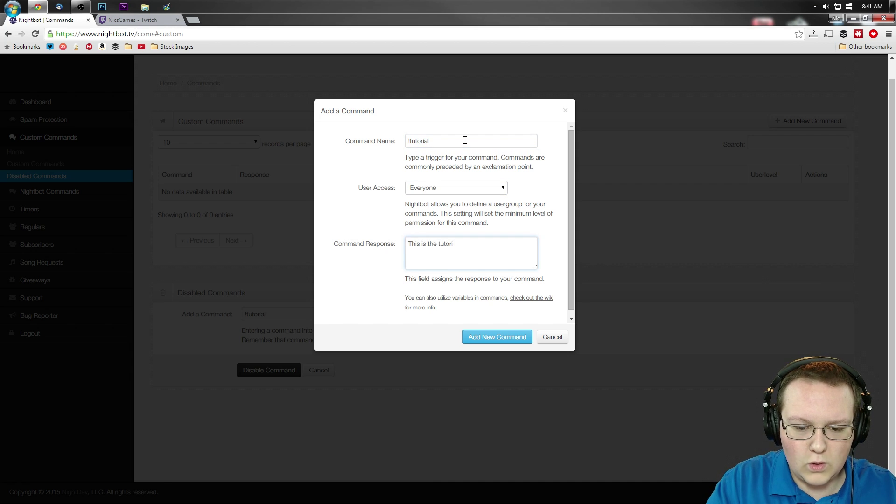
type("al command.")
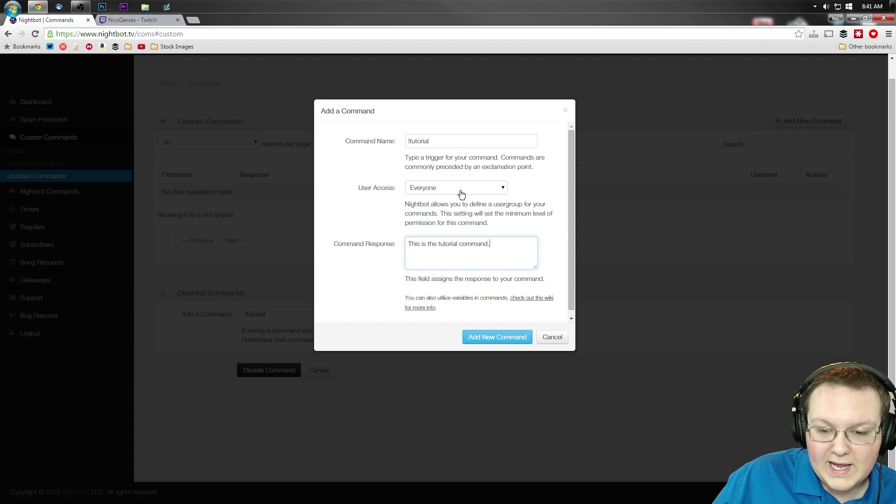
left_click(461, 191)
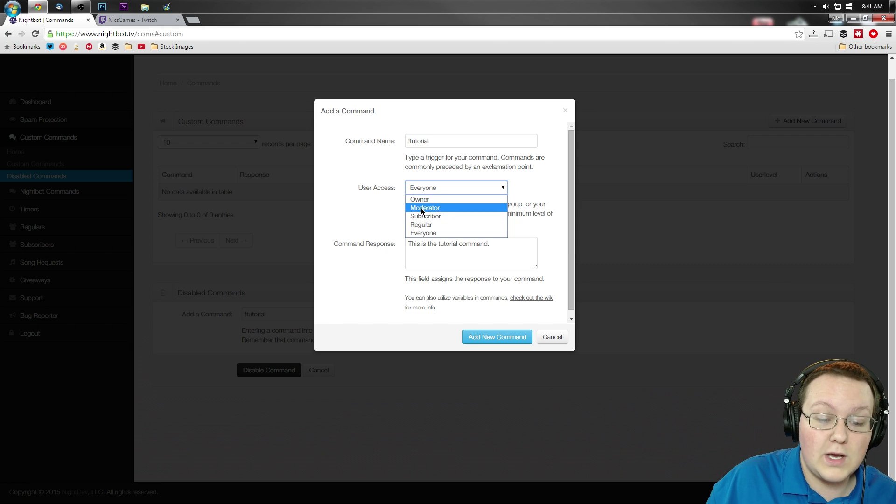
left_click(437, 233)
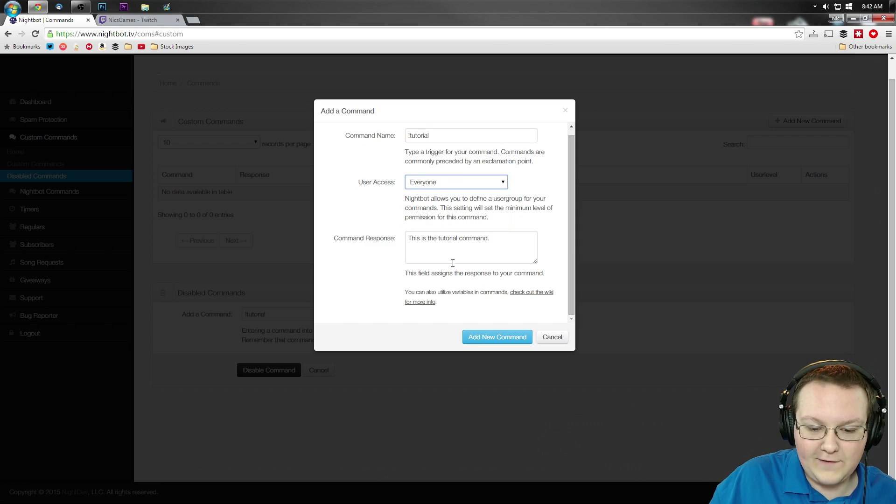
left_click(494, 337)
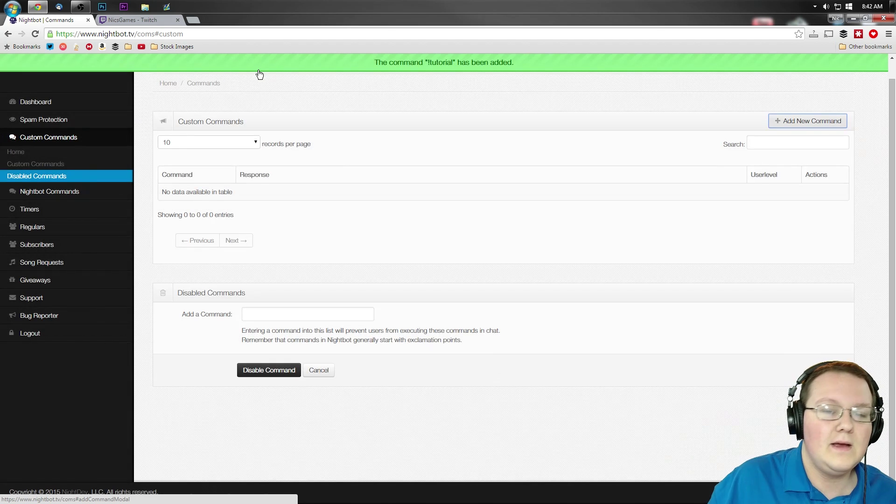
Send !tutorial in the Twitch channel chat to test it
left_click(136, 19)
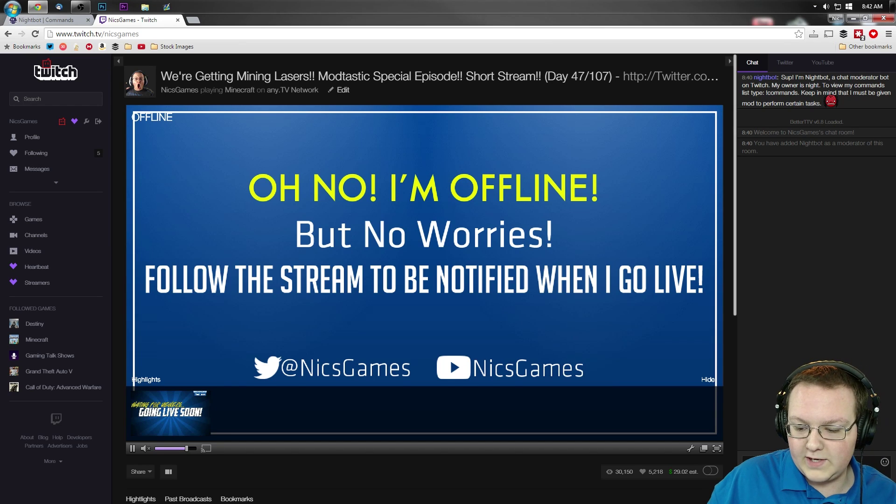
type("!t")
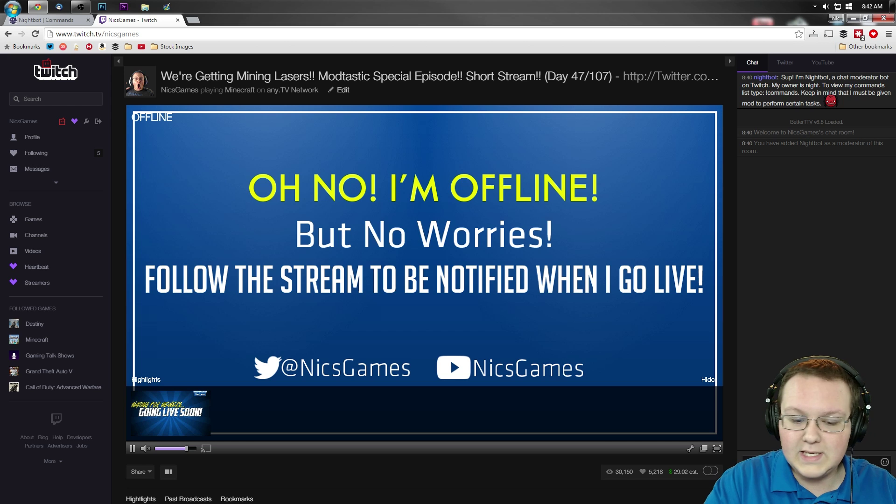
key("Return")
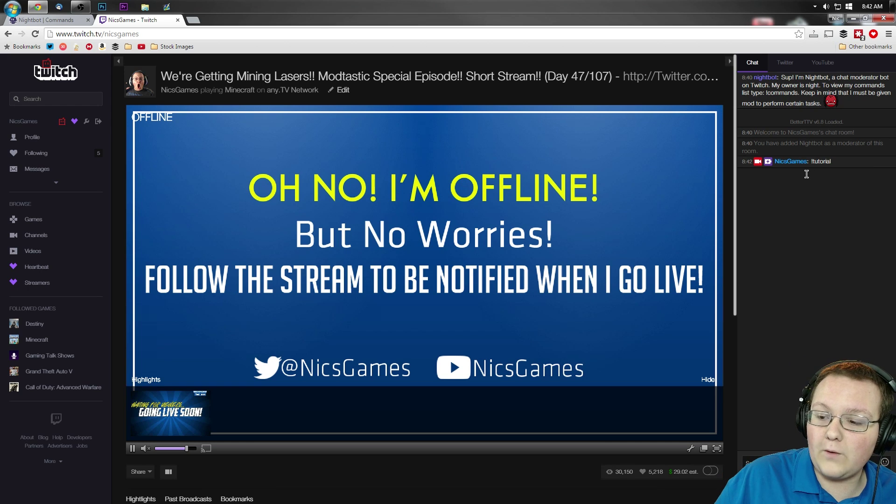
Check Nightbot's 'This is the tutorial command.' reply, close the popout chat, return to Commands
left_click(67, 16)
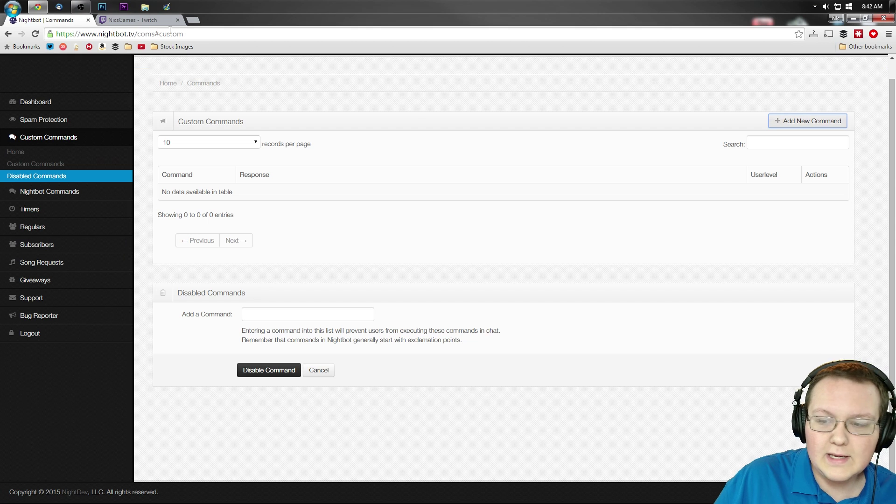
left_click(133, 20)
left_click_drag(829, 173, 766, 182)
left_click(794, 387)
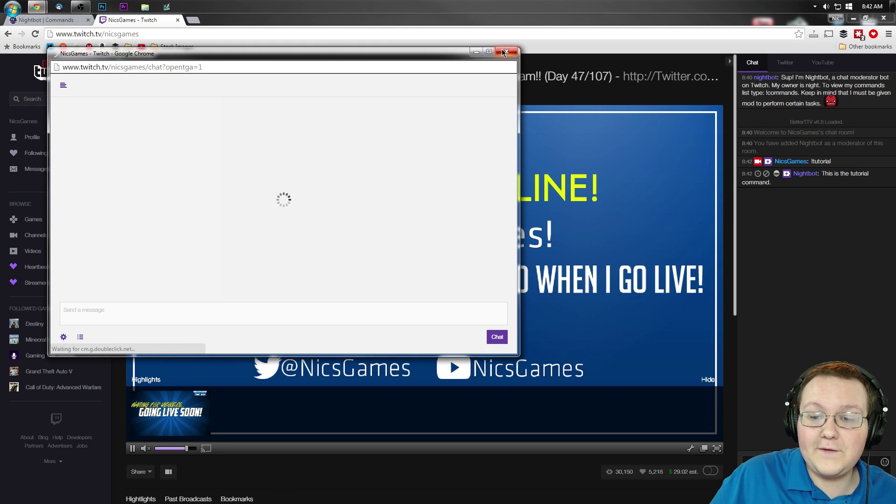
left_click(506, 52)
left_click(35, 20)
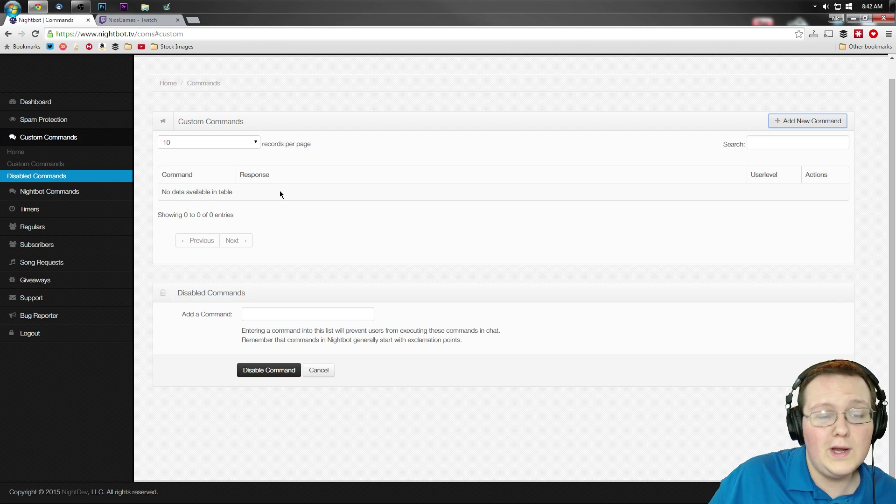
Add the !tp command replying 'Nic is not using a texture pack', available to everyone
left_click(787, 123)
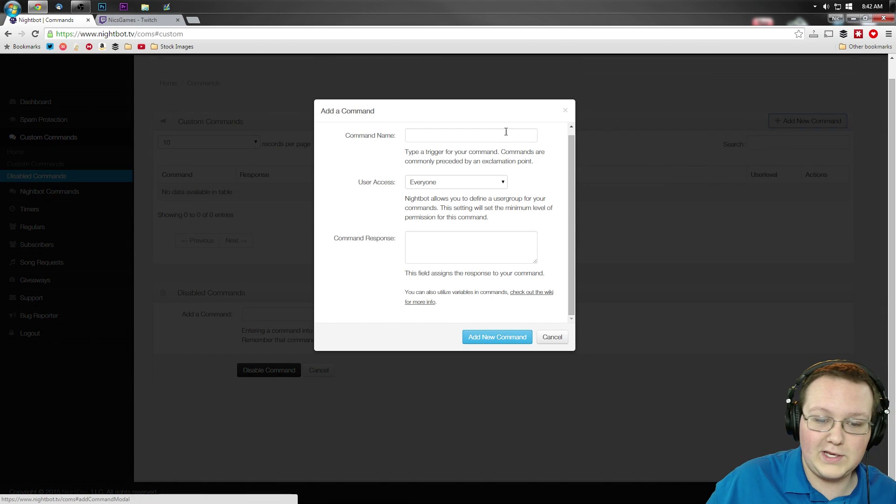
left_click(484, 136)
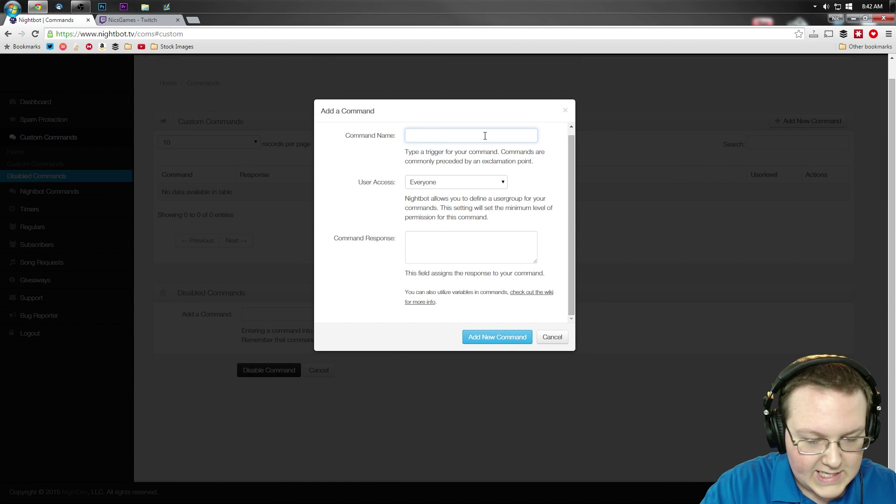
type("!tp")
key("Tab")
key("Tab")
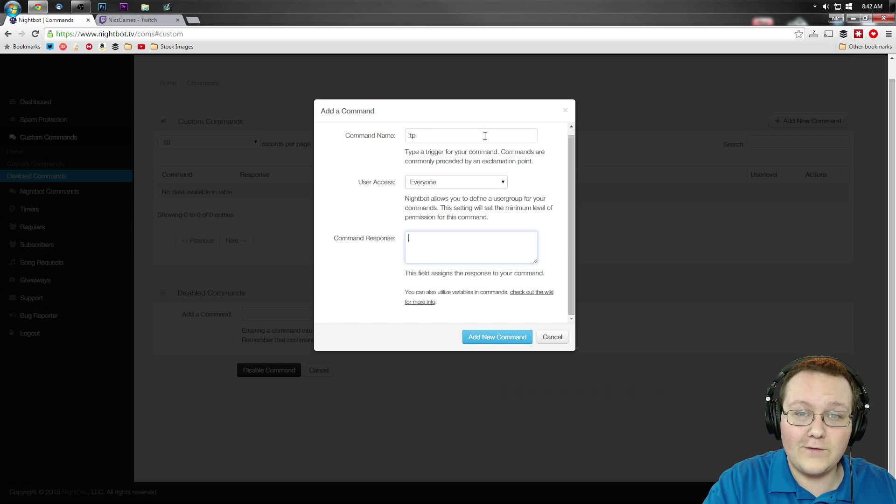
type("Nic is")
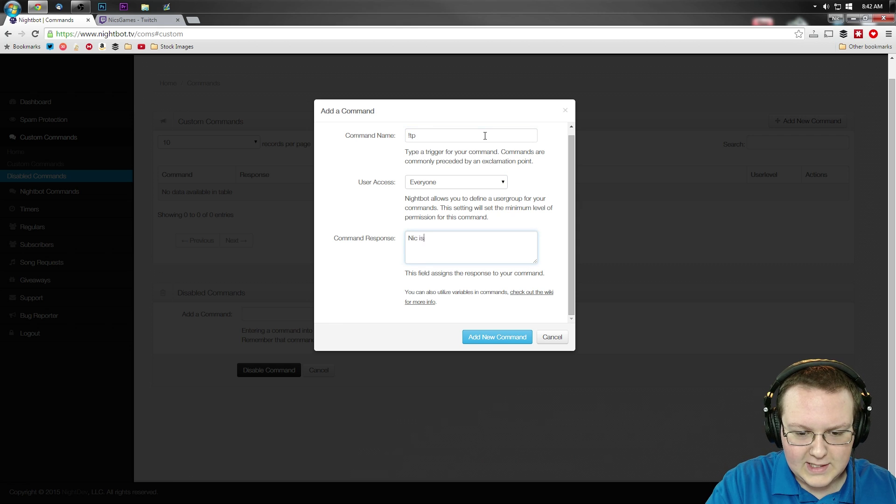
type(" not using a ")
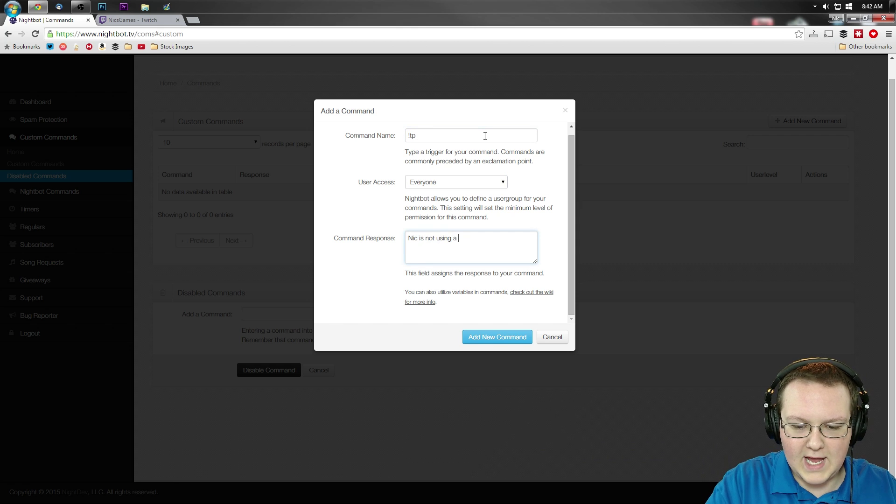
type("texture p")
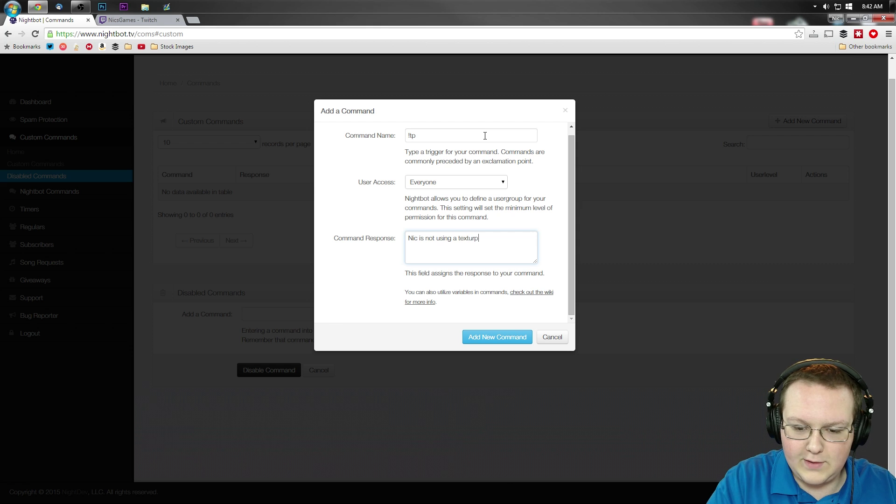
key("BackSpace")
type("e pack.")
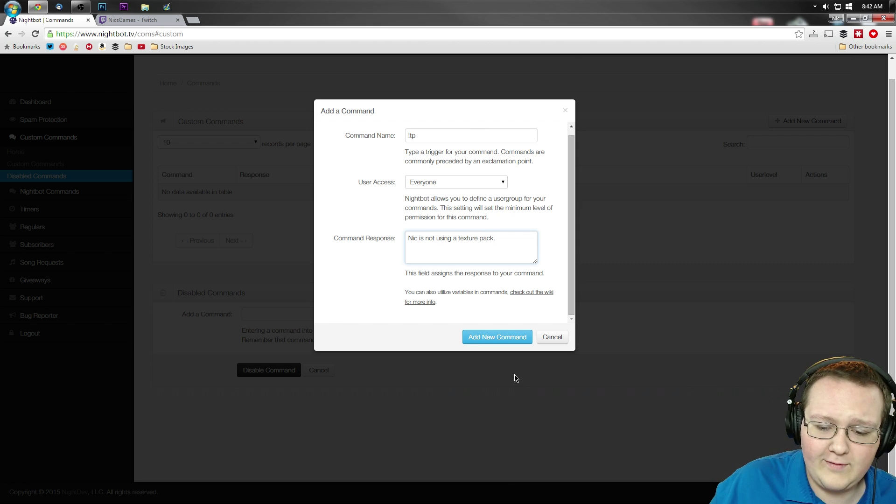
left_click(486, 337)
Send !tp in Twitch chat for Nightbot's texture pack reply, then return to the Commands list
left_click(147, 20)
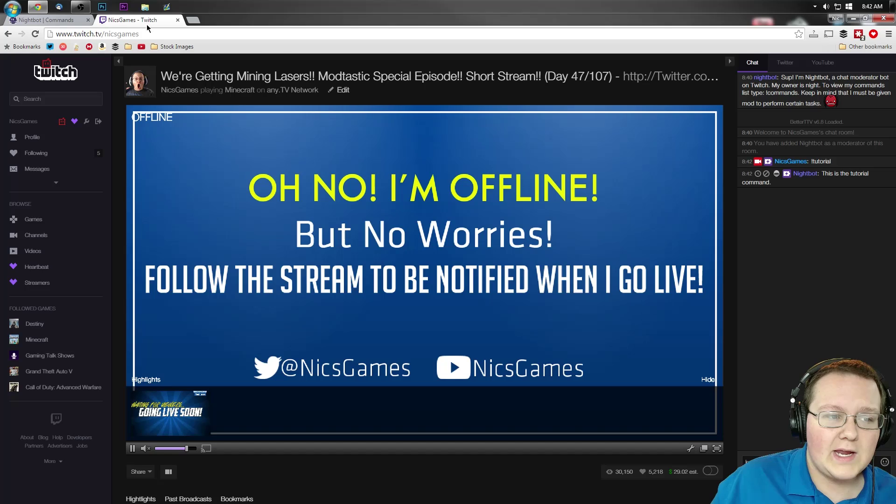
type("!tp")
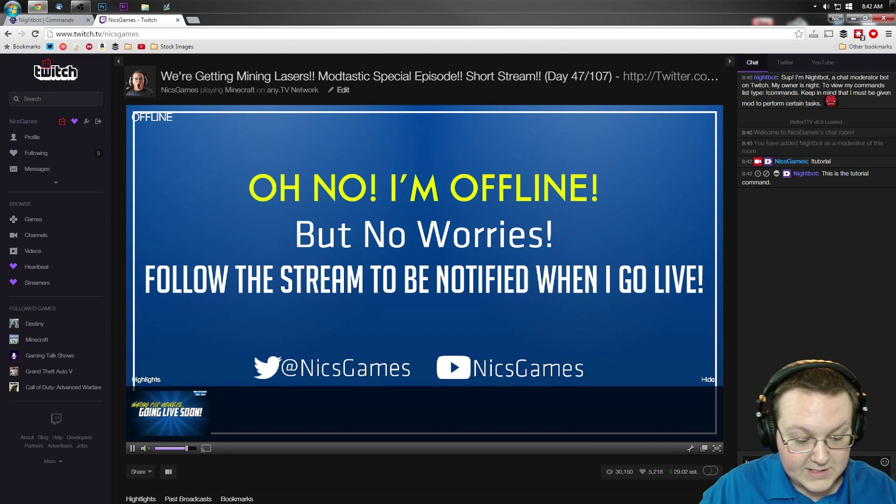
key("Return")
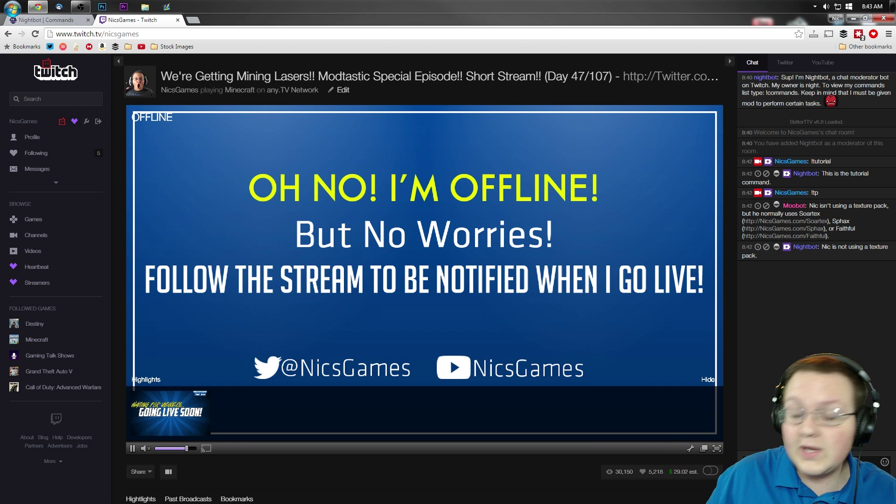
left_click(52, 21)
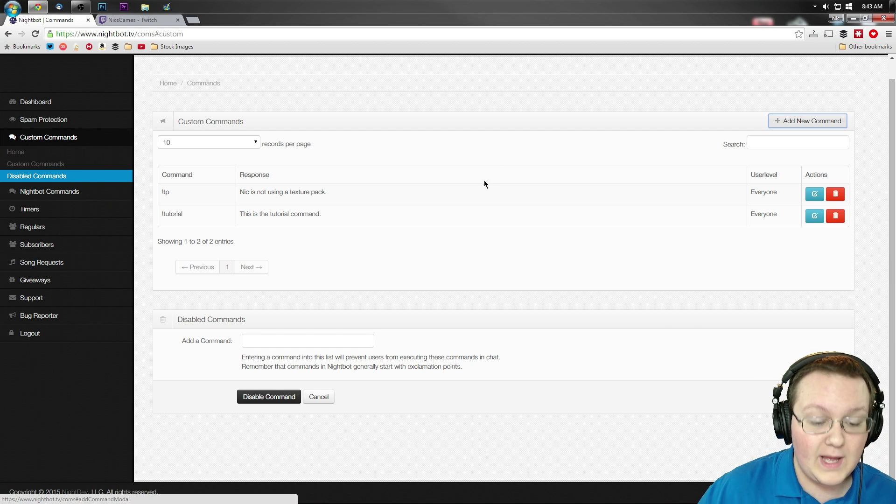
scroll(466, 198, "up", 1)
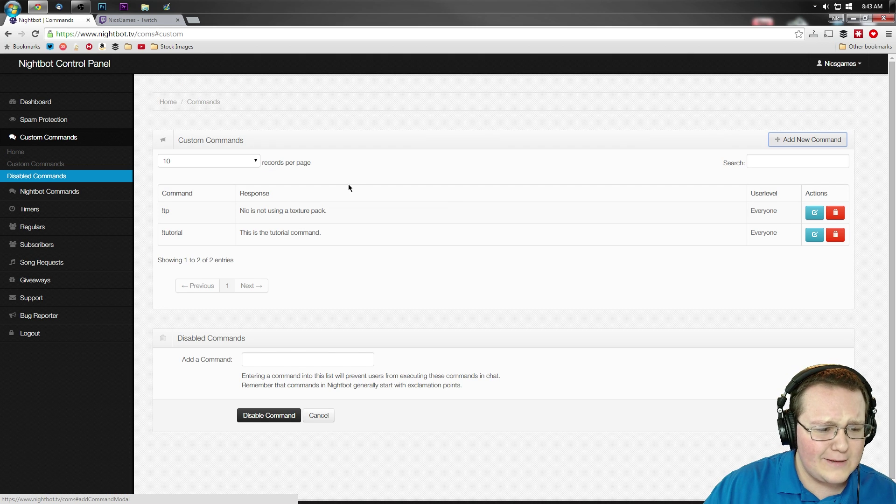
scroll(349, 193, "down", 1)
scroll(348, 193, "up", 1)
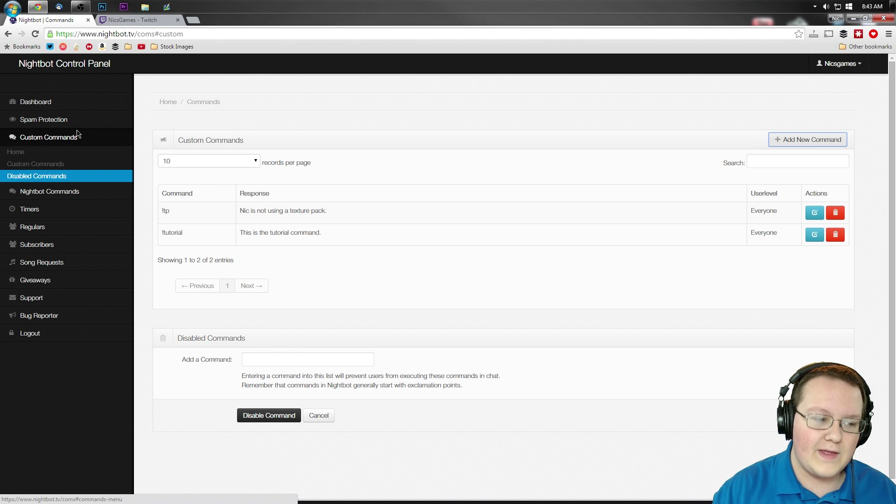
Open Spam Protection > Home and review the links, caps, symbols and paragraph sections
left_click(64, 120)
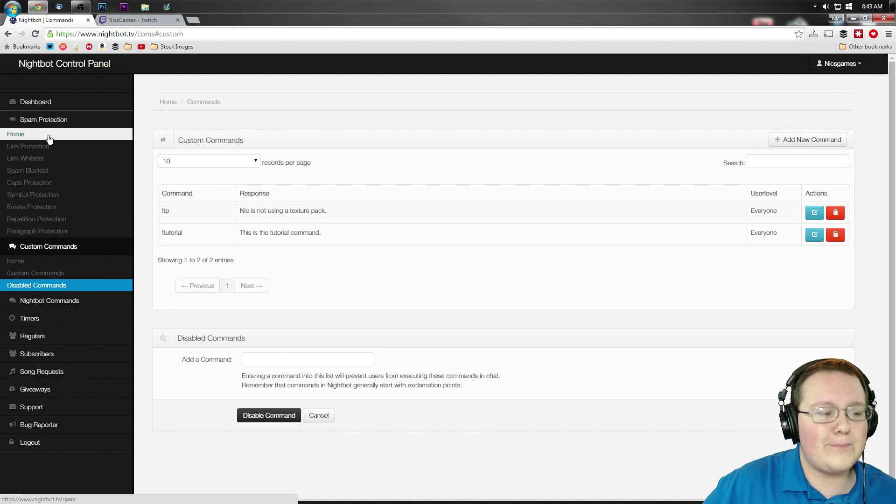
left_click(47, 134)
scroll(324, 251, "down", 20)
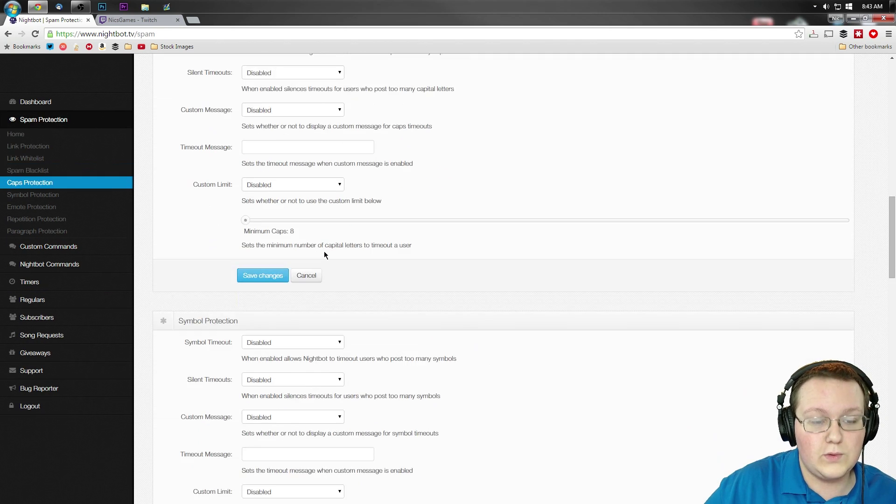
scroll(326, 251, "down", 15)
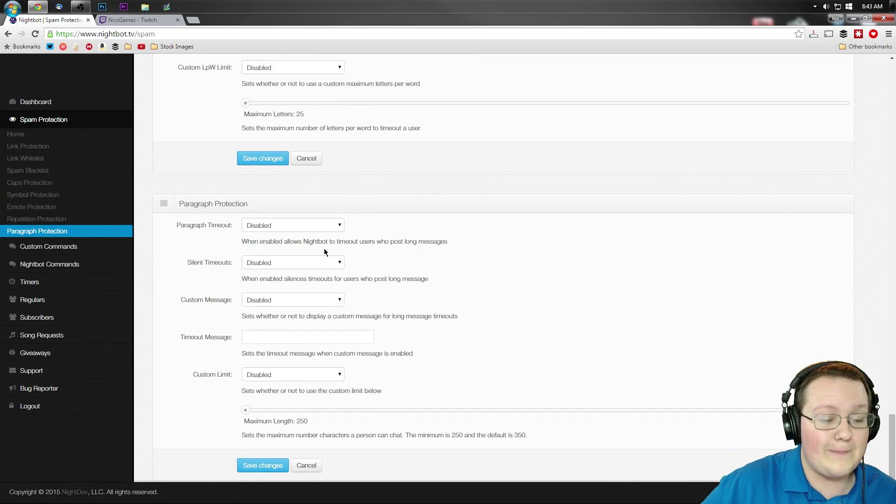
scroll(443, 292, "up", 13)
scroll(444, 292, "up", 20)
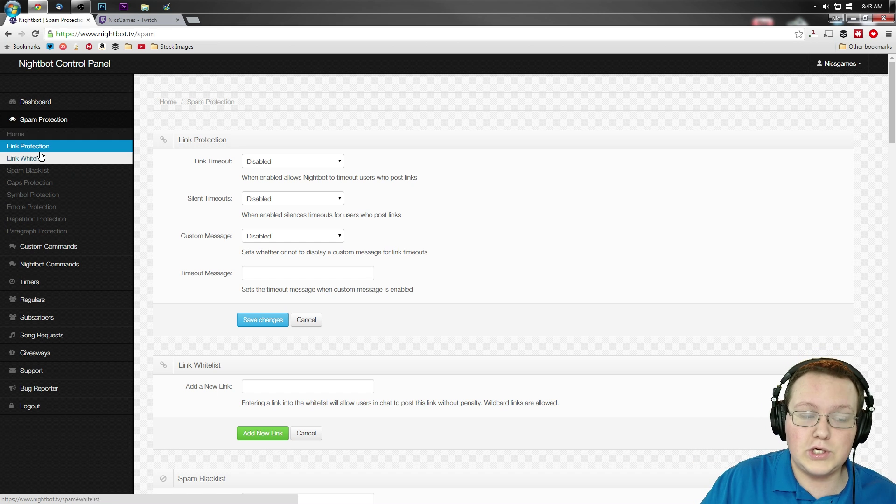
left_click(32, 135)
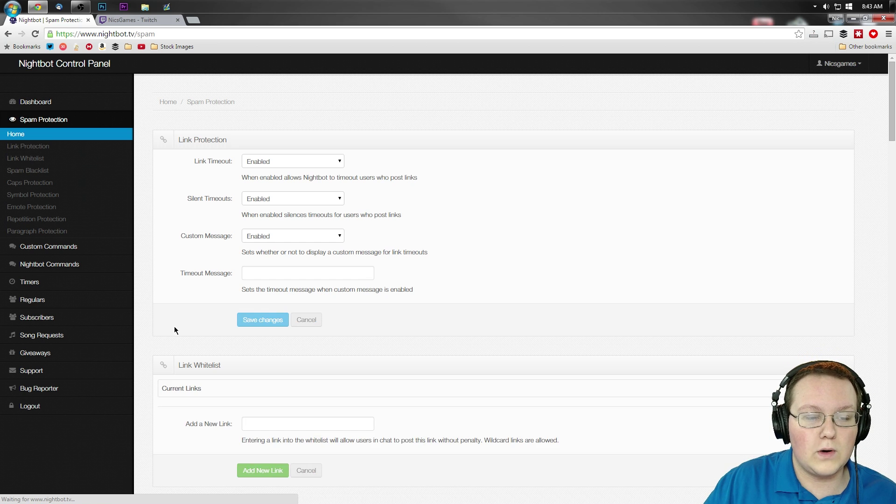
Make Nightbot part from the channel on the Dashboard, then go back to the Twitch page
left_click(84, 103)
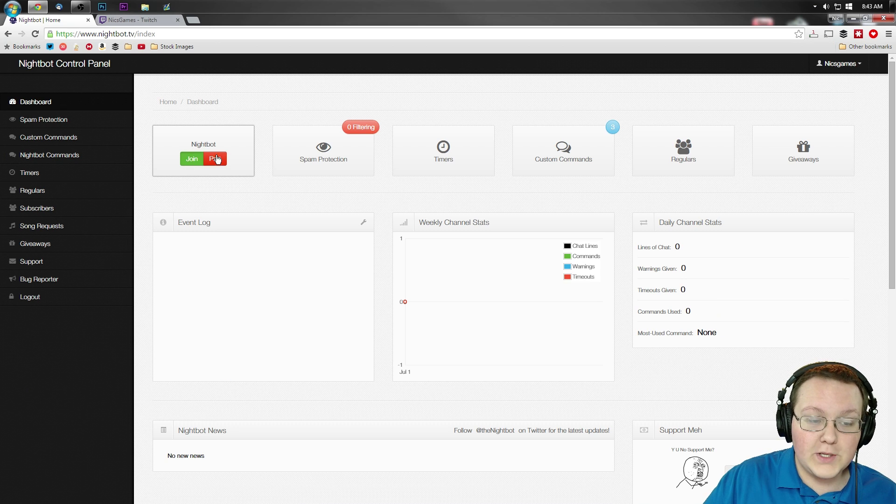
left_click(214, 159)
left_click(133, 20)
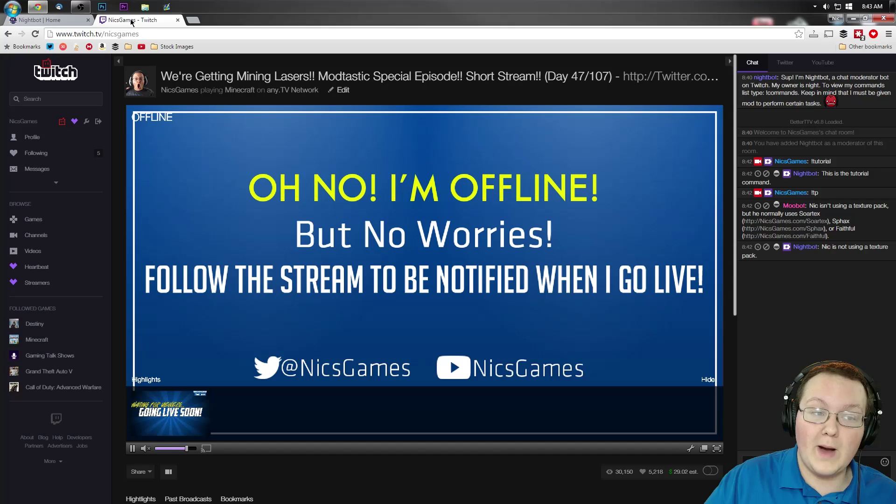